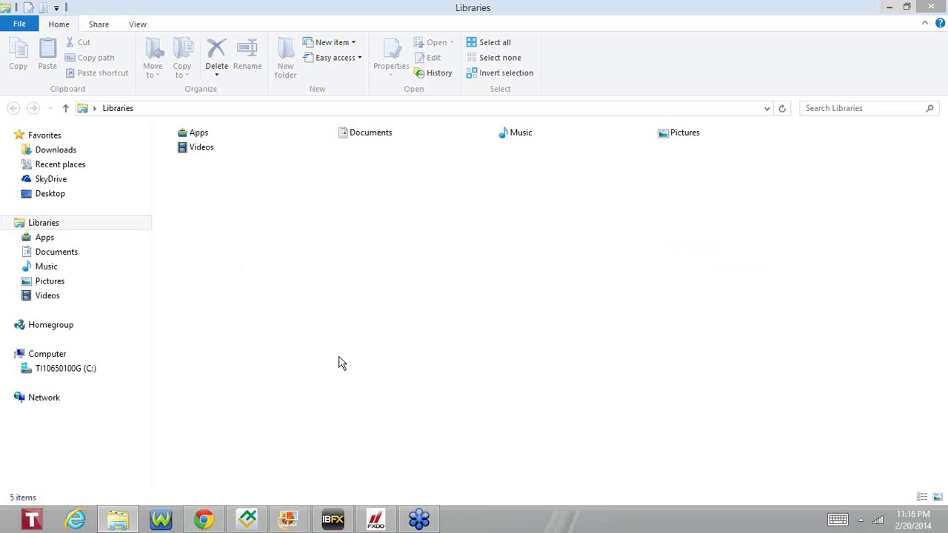
Show the Downloads folder scrolled to its Attachments_2014xxx zip archives.
click(99, 151)
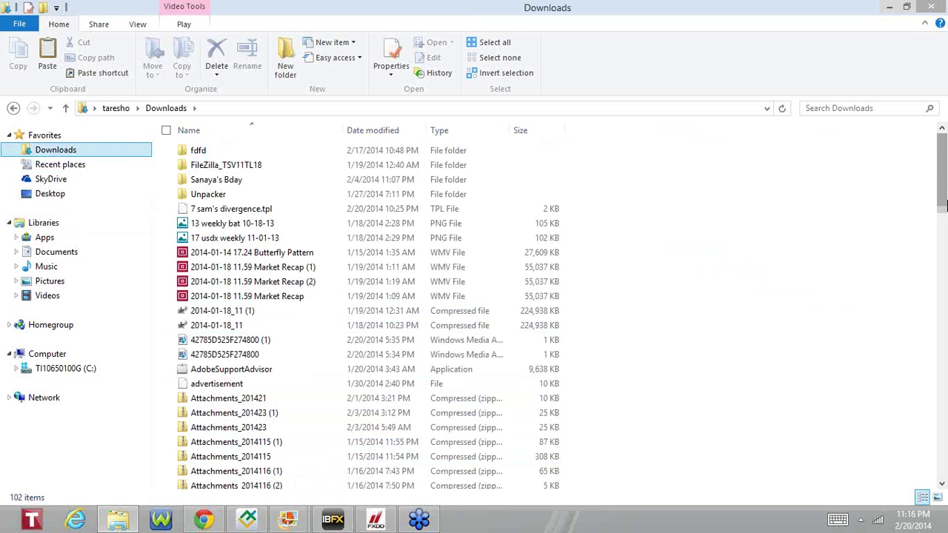
drag(943, 205, 946, 340)
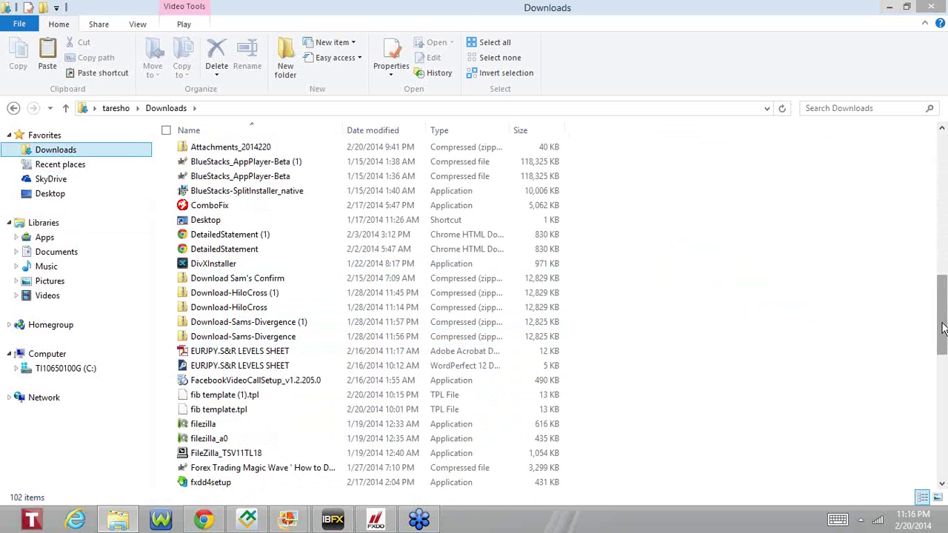
drag(942, 331, 364, 292)
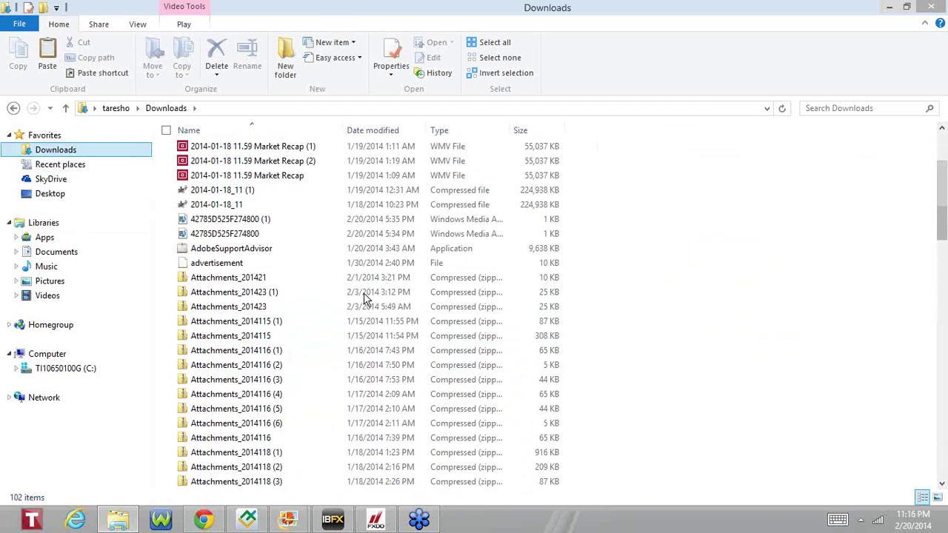
double_click(247, 284)
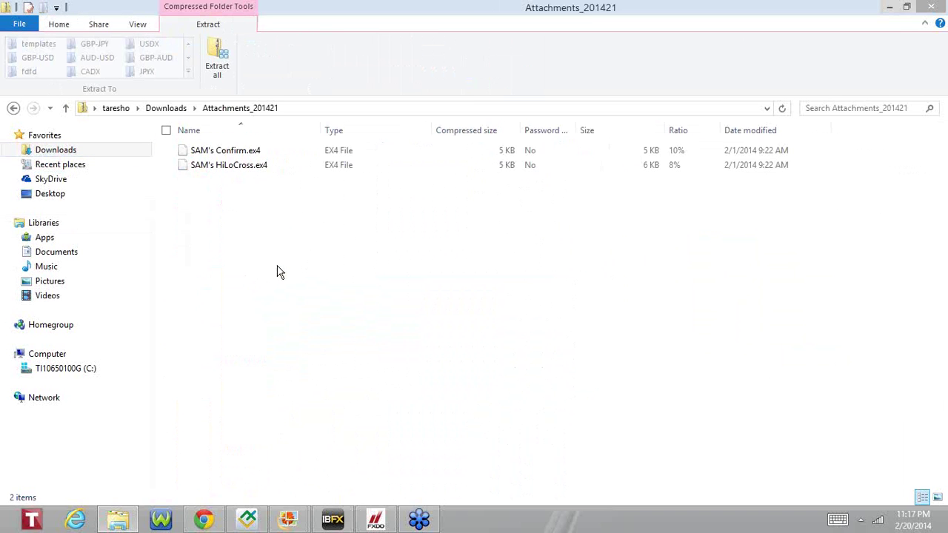
click(96, 154)
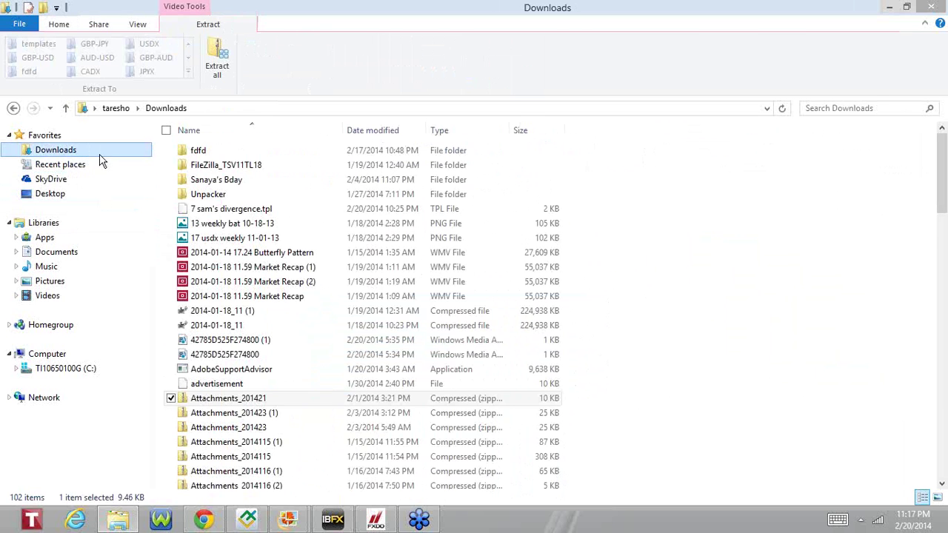
double_click(281, 414)
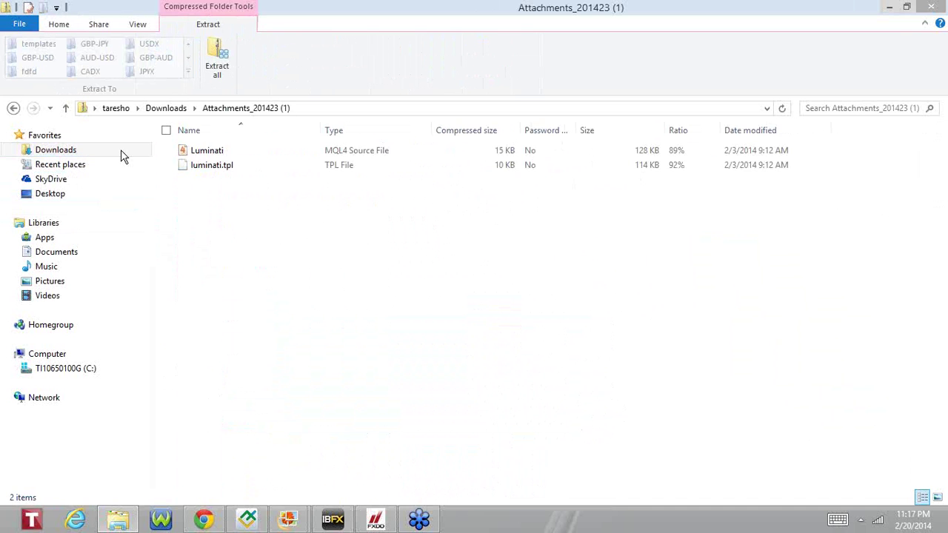
click(121, 151)
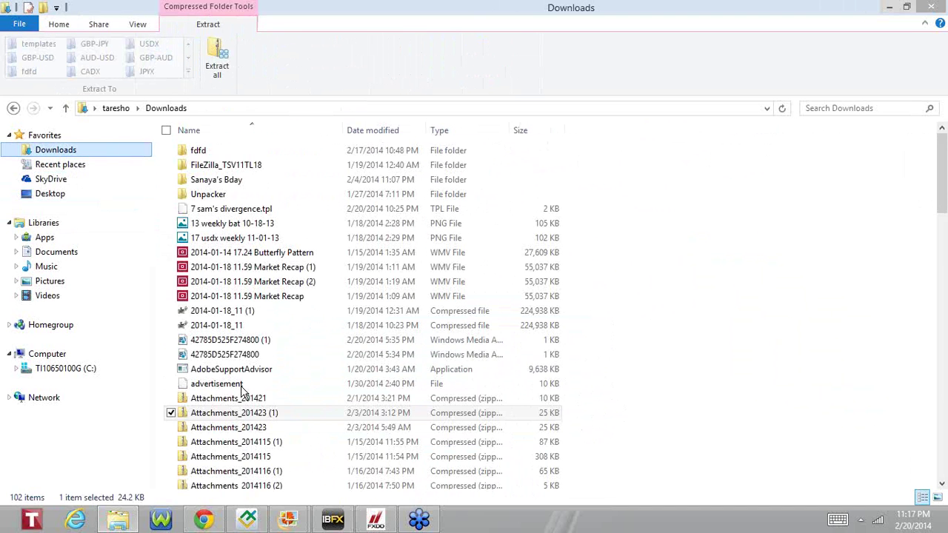
double_click(230, 428)
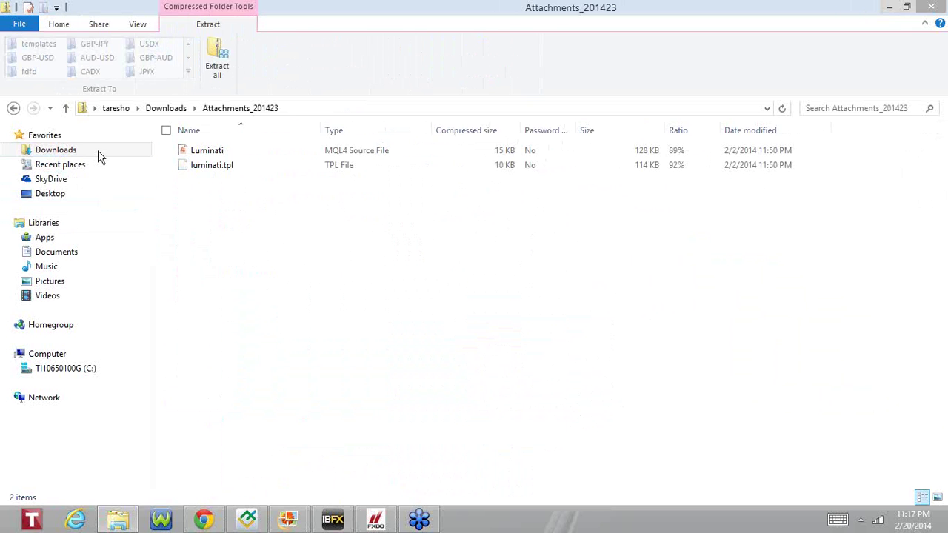
click(98, 151)
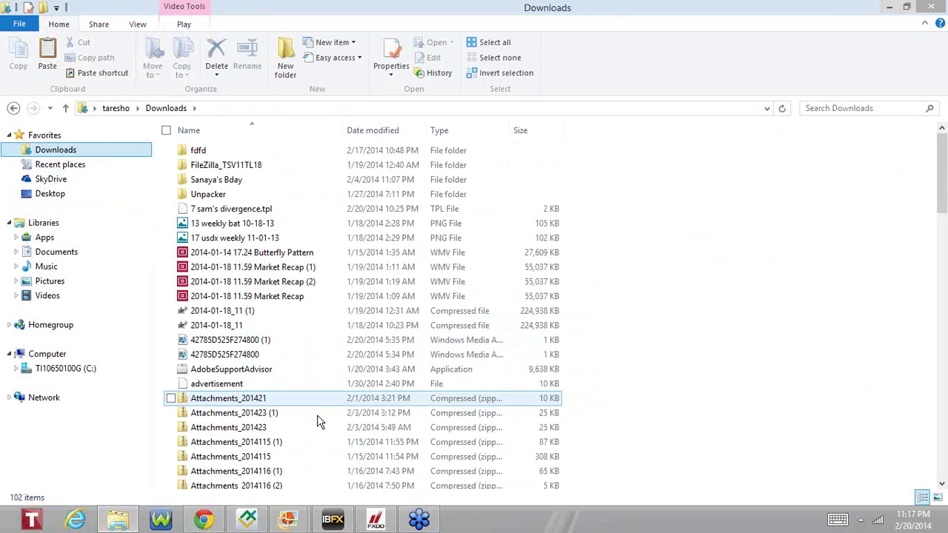
double_click(317, 414)
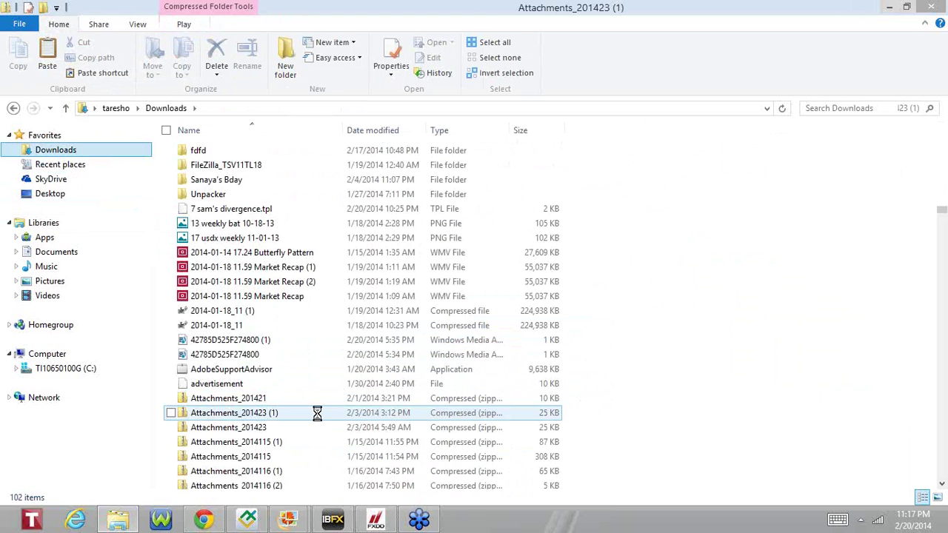
click(114, 151)
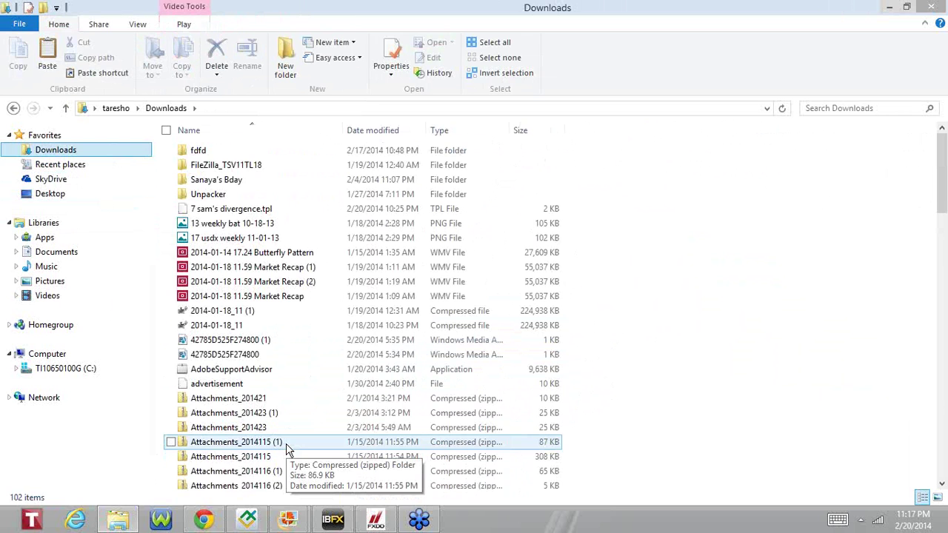
double_click(289, 442)
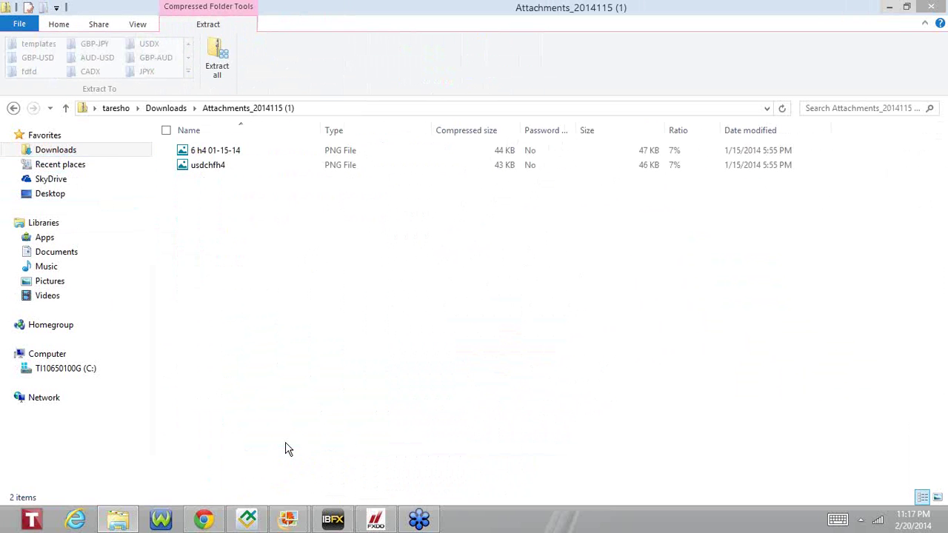
click(126, 153)
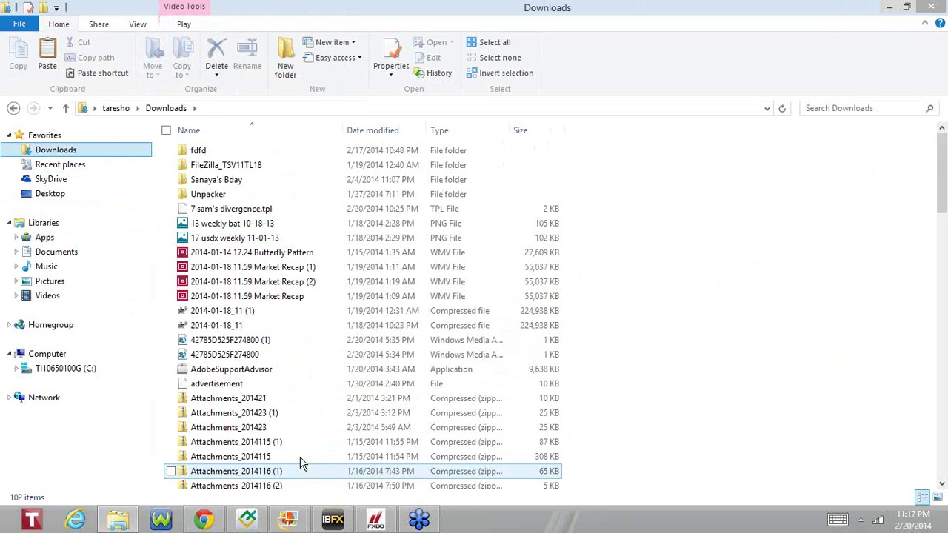
double_click(300, 457)
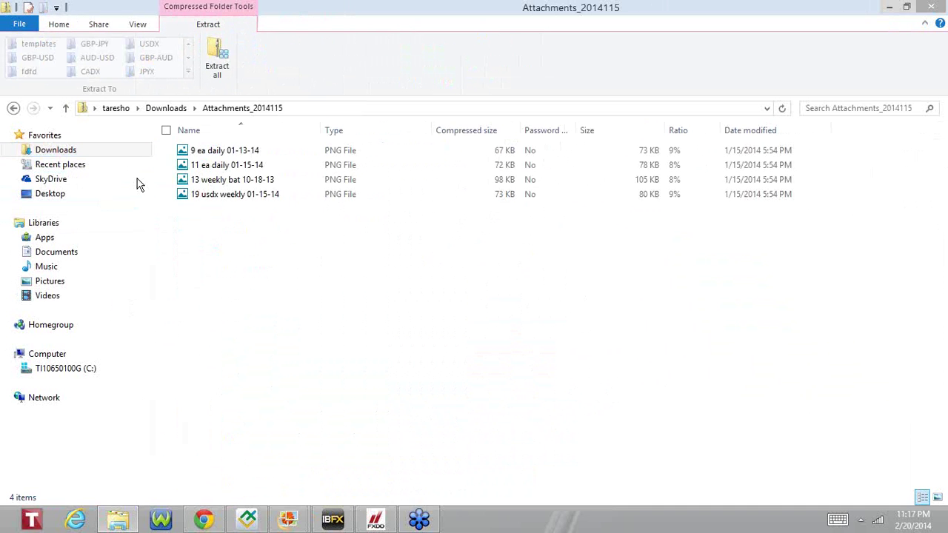
click(131, 153)
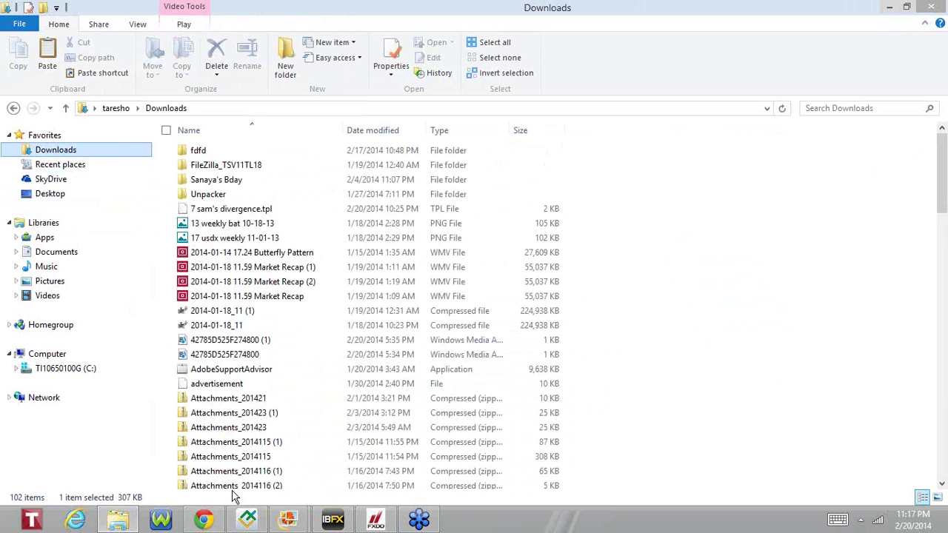
double_click(559, 461)
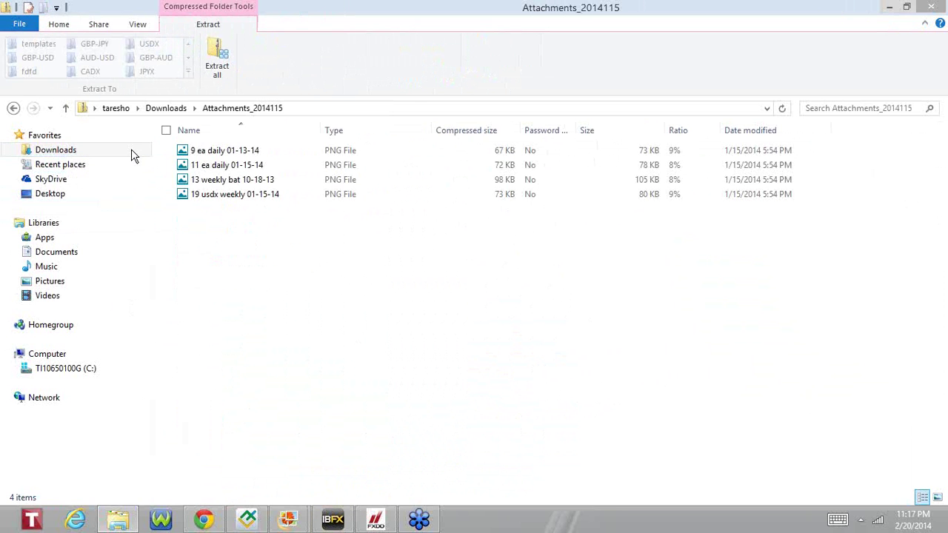
click(131, 150)
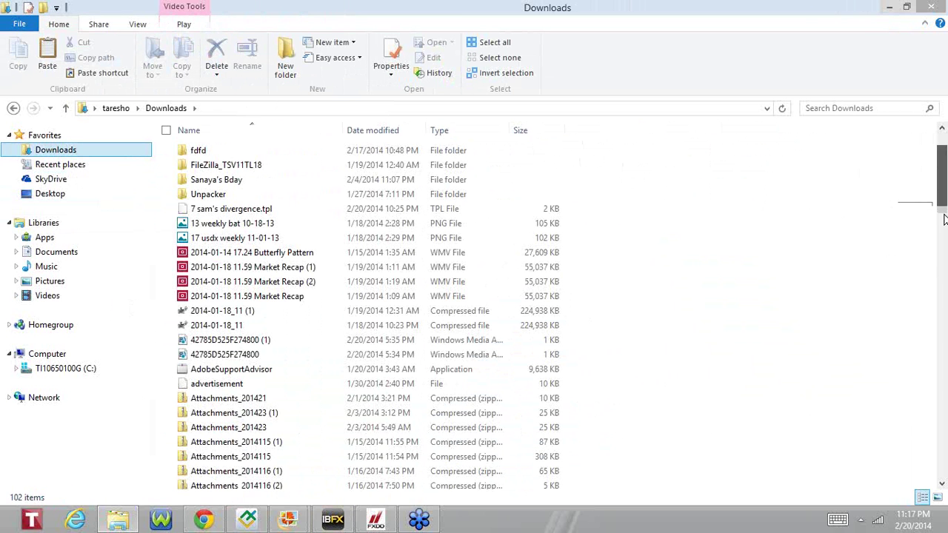
drag(943, 219, 943, 233)
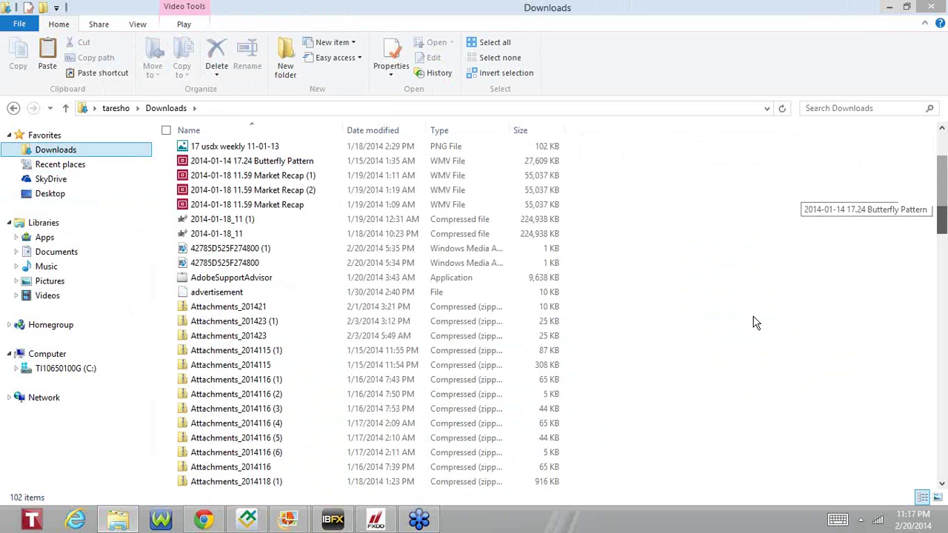
scroll(588, 387, down, 1)
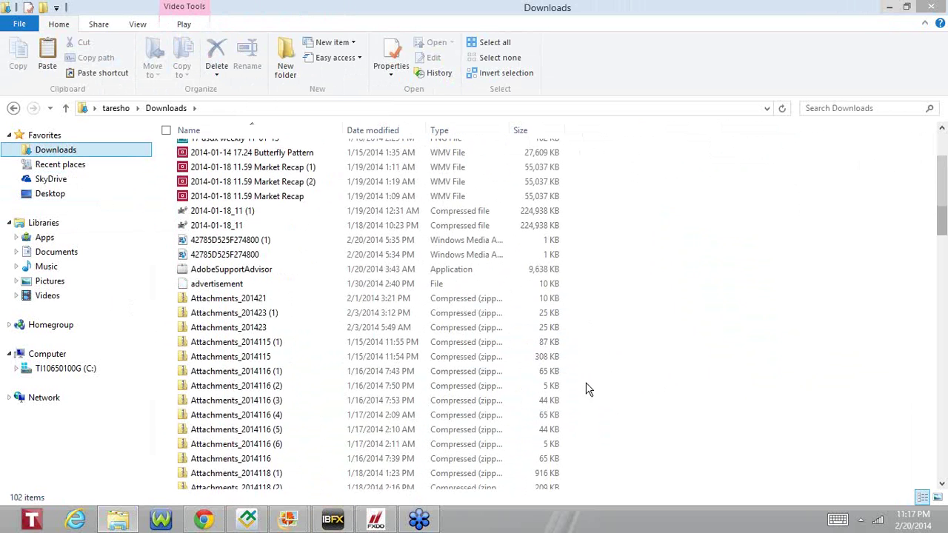
double_click(521, 474)
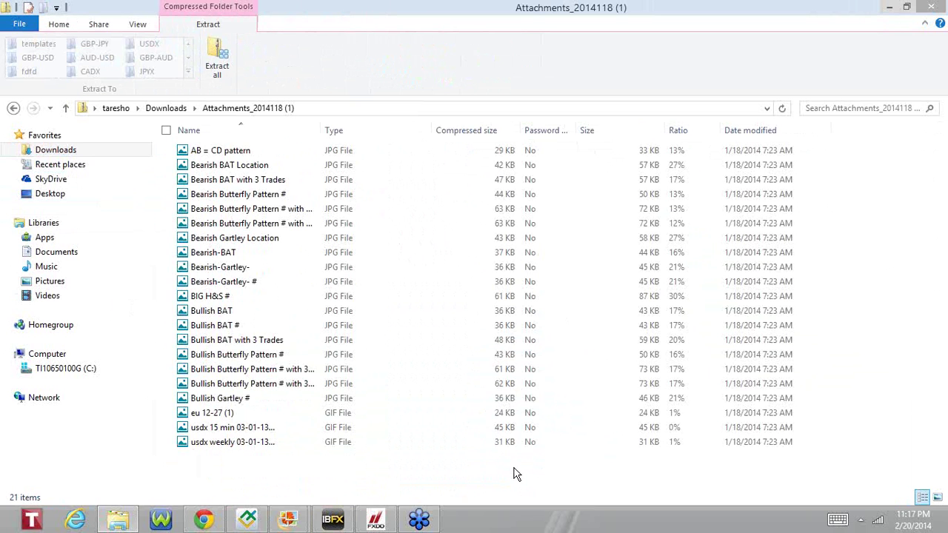
click(104, 151)
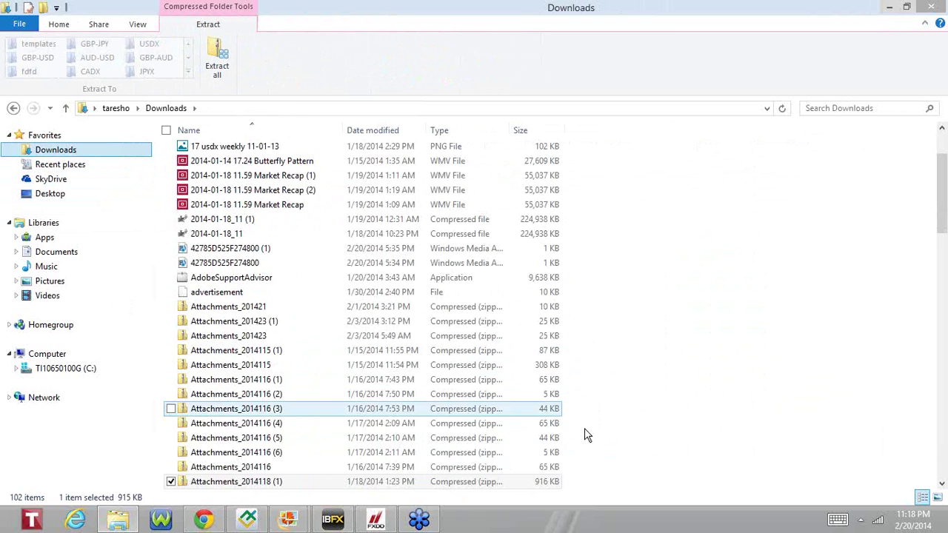
double_click(447, 412)
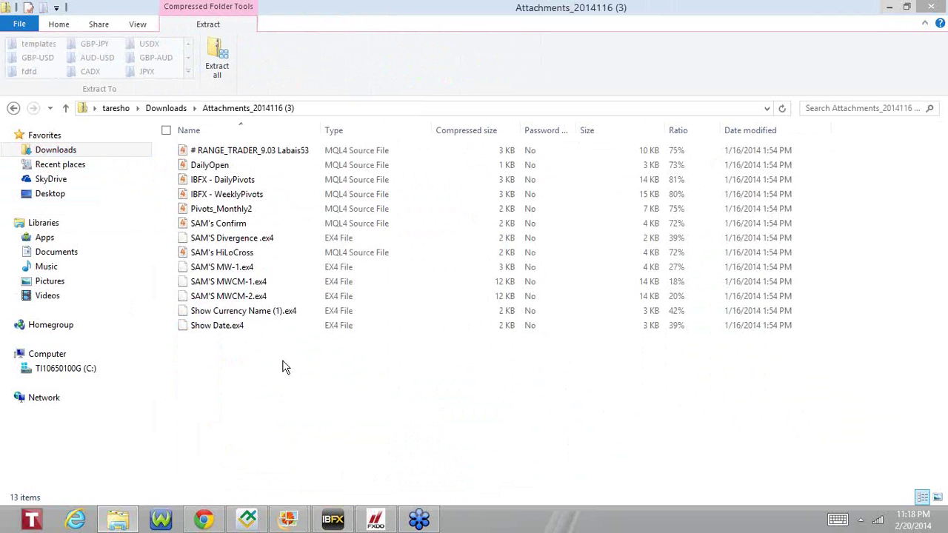
click(287, 325)
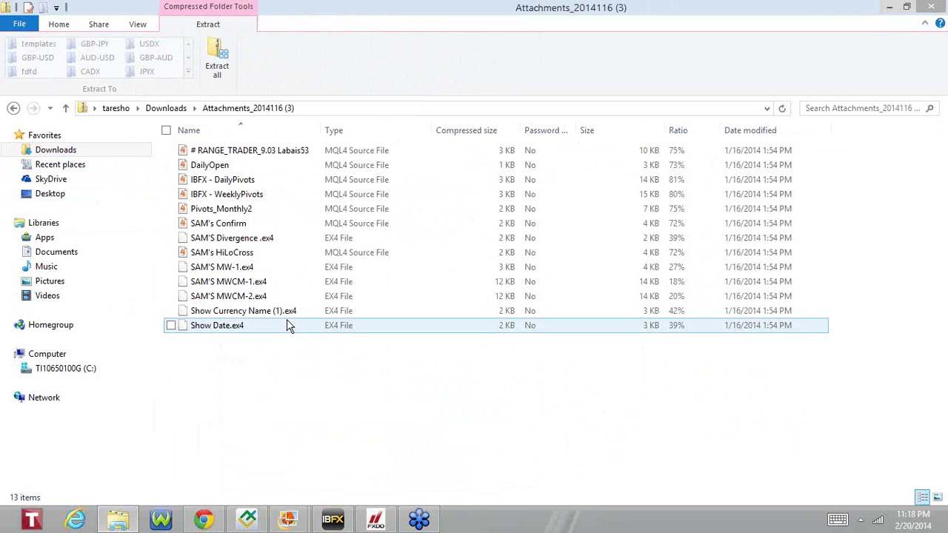
click(295, 403)
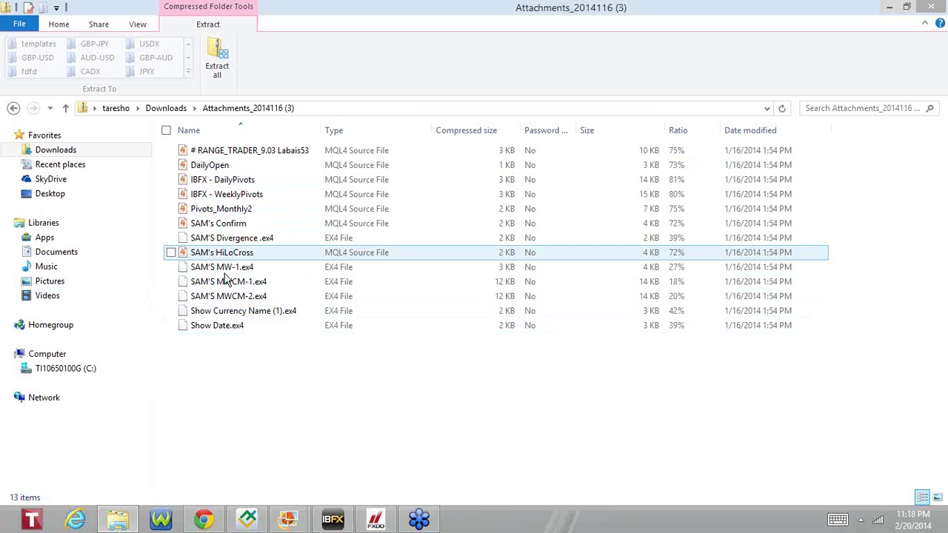
Tick all thirteen files, from # RANGE_TRADER_9.03 Labais53 through Show Date.ex4.
click(171, 151)
click(171, 165)
click(171, 180)
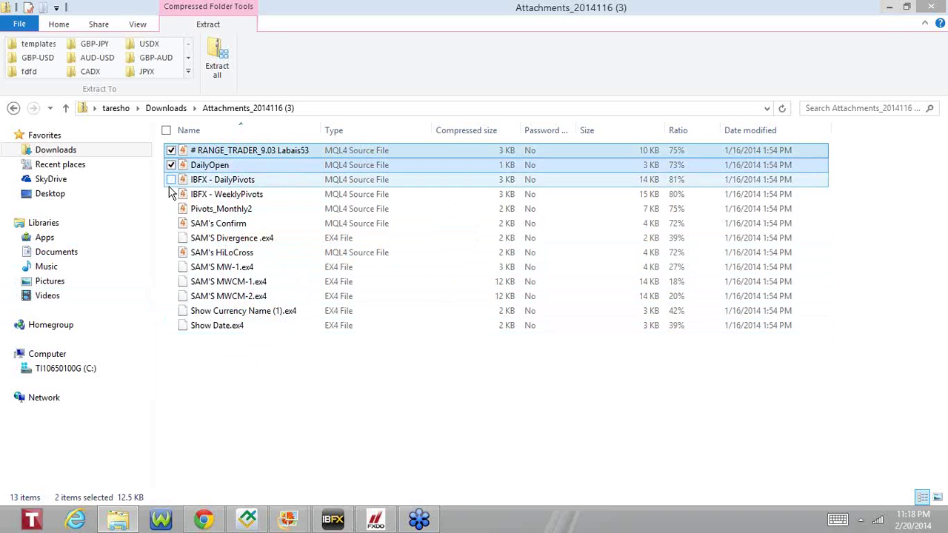
click(171, 194)
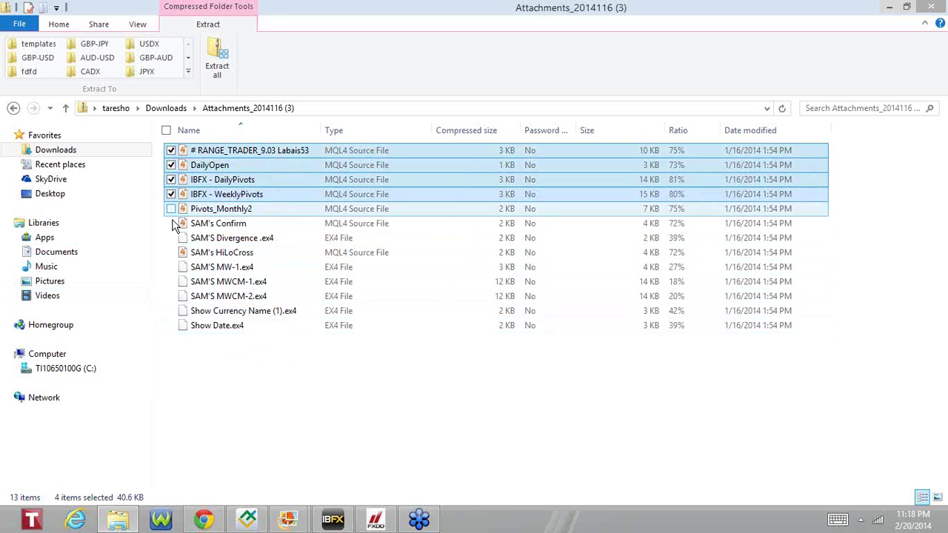
click(171, 208)
click(172, 223)
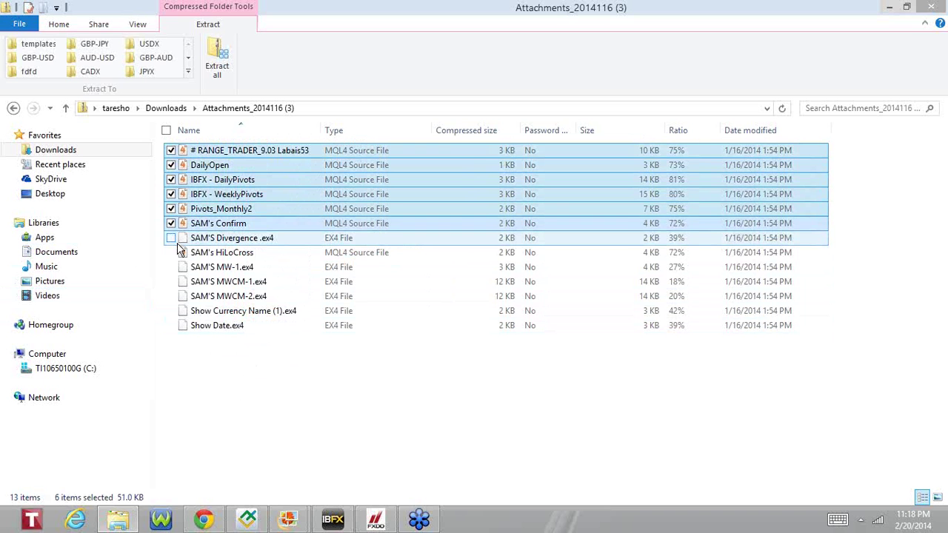
click(173, 240)
click(171, 252)
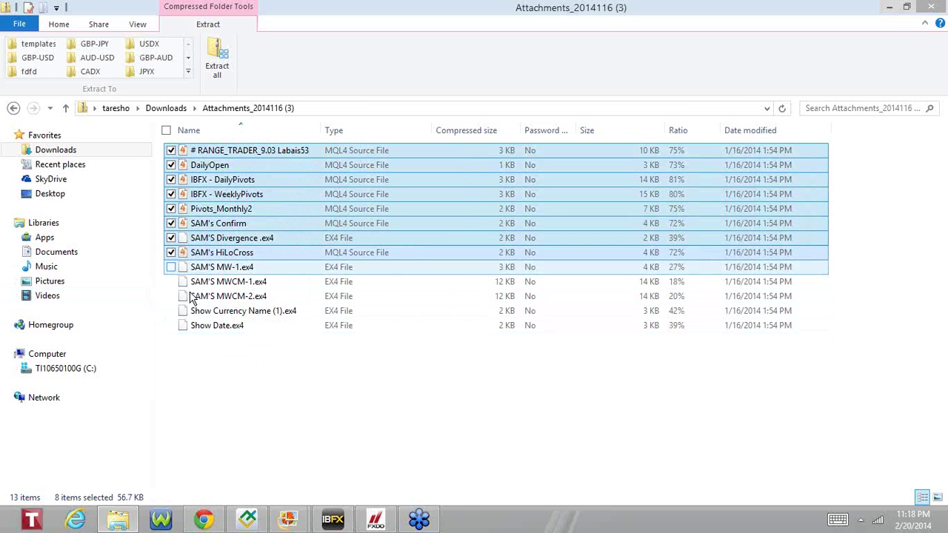
click(171, 266)
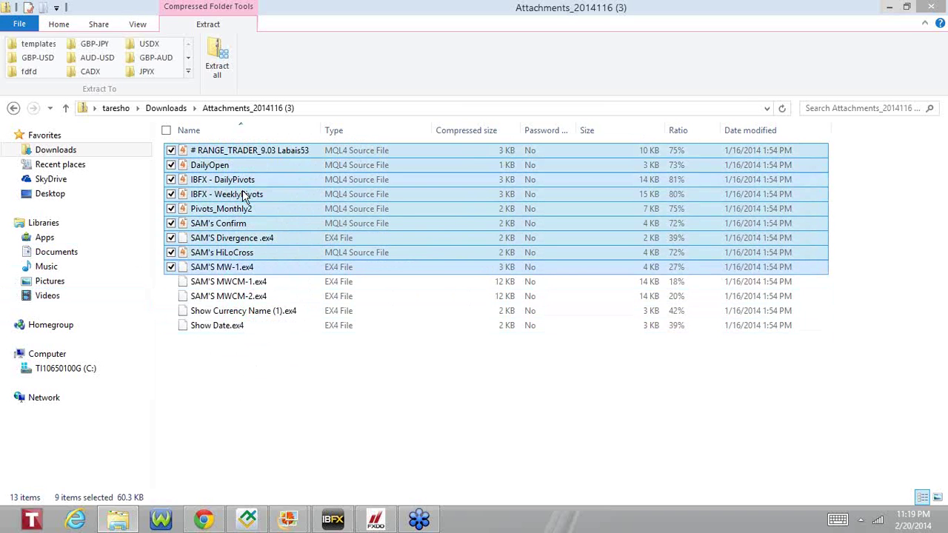
click(171, 281)
click(171, 296)
click(172, 311)
click(171, 325)
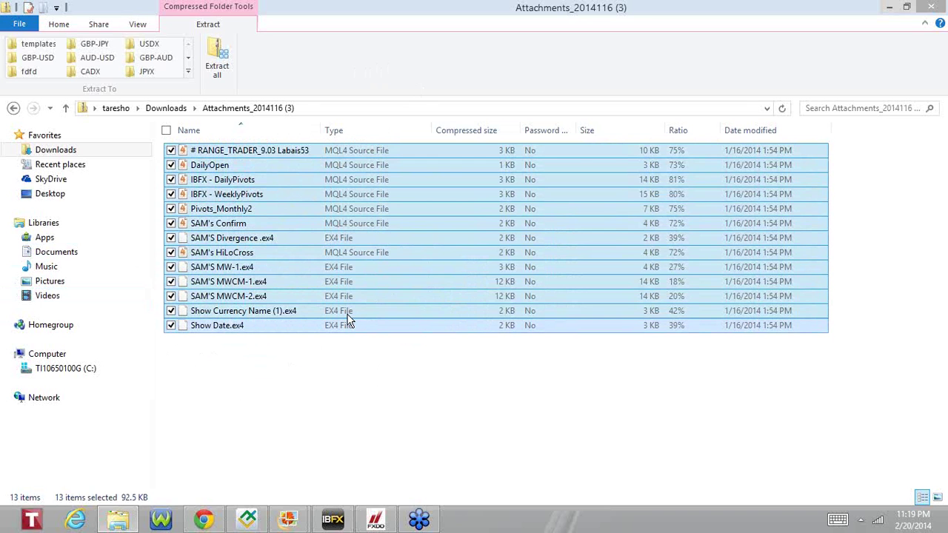
Copy the thirteen indicator files and bring up the FXDD MetaTrader USDCAD chart.
right_click(303, 238)
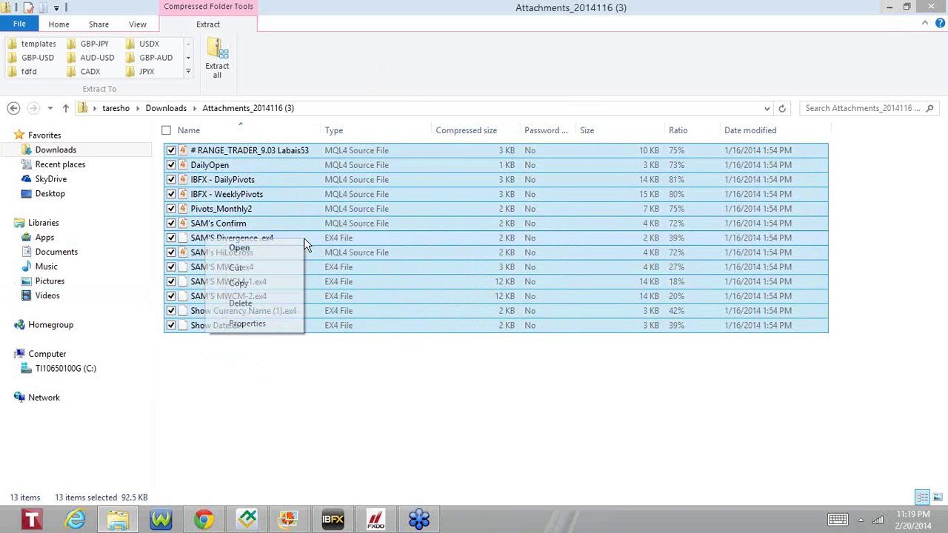
click(280, 287)
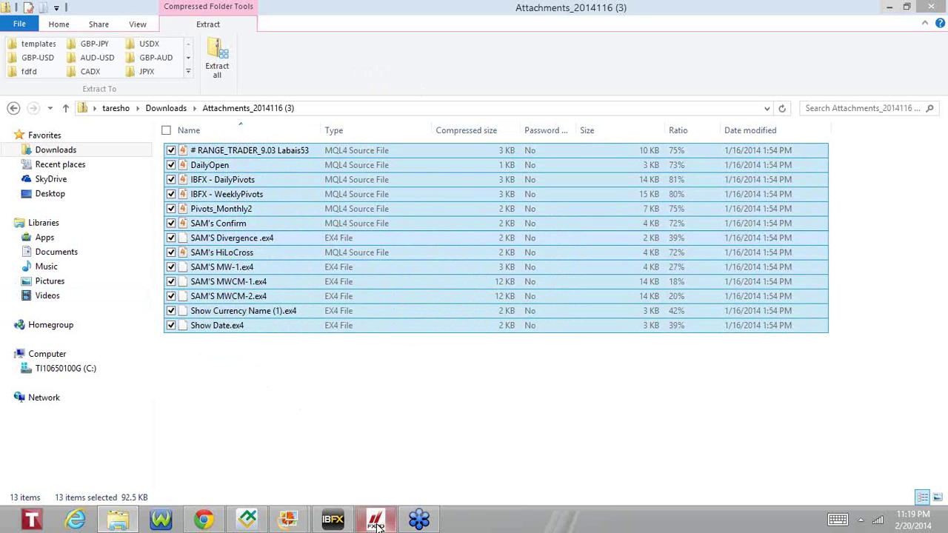
mouse_move(376, 525)
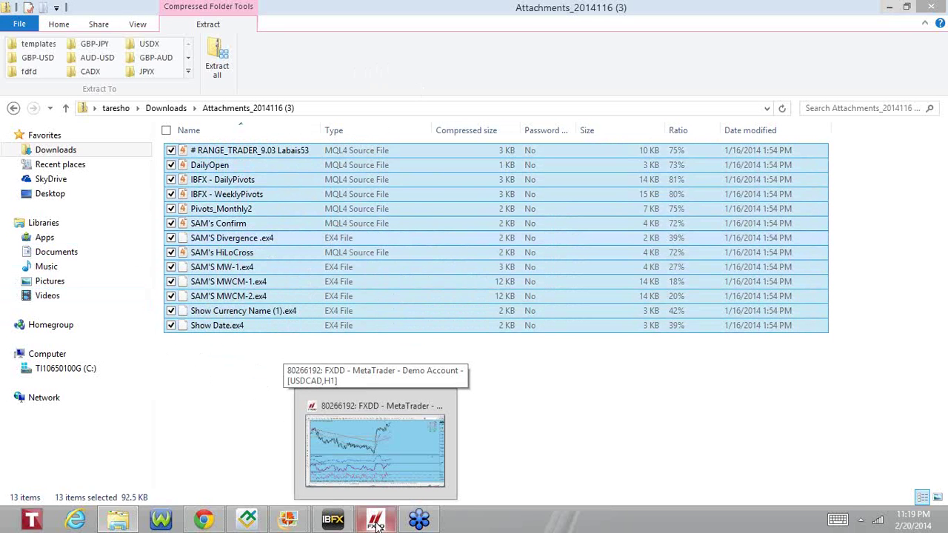
click(375, 523)
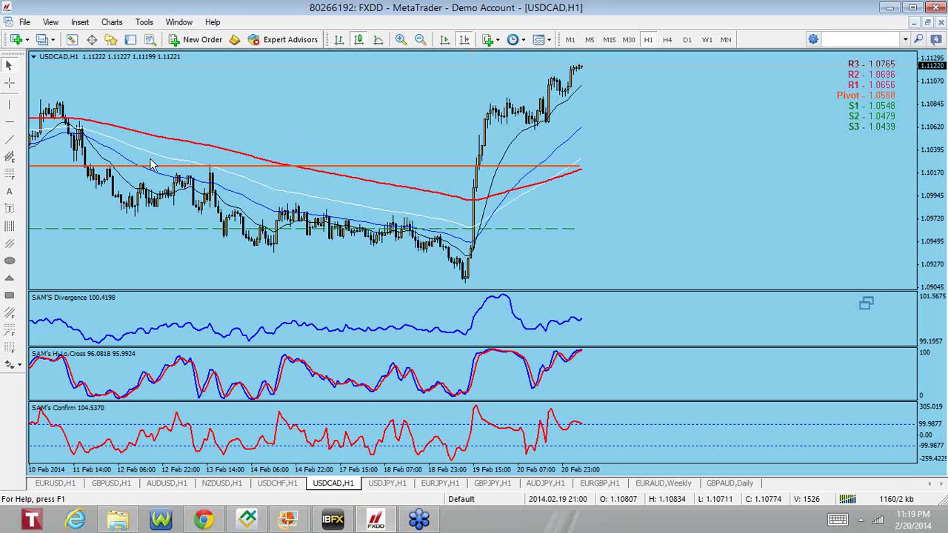
Use File > Open Data Folder in the FXDD terminal.
click(26, 23)
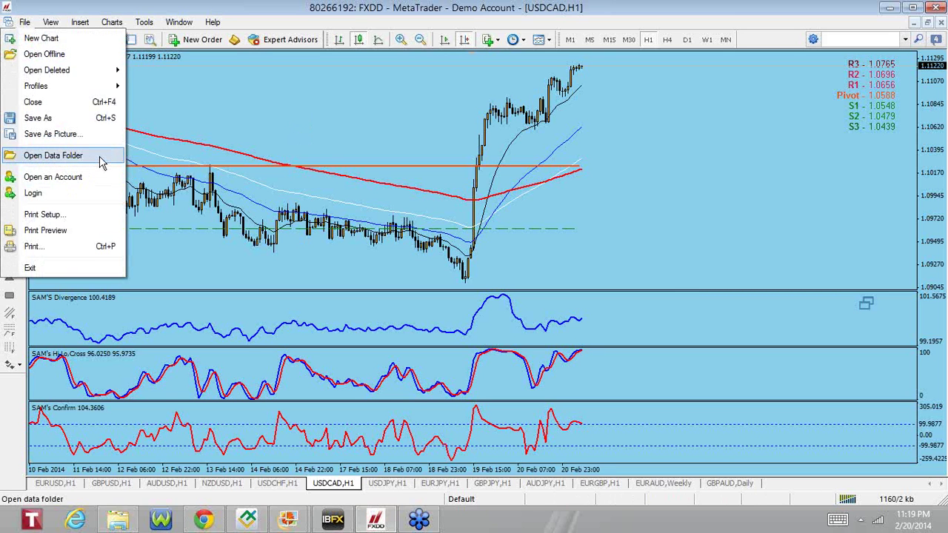
click(102, 158)
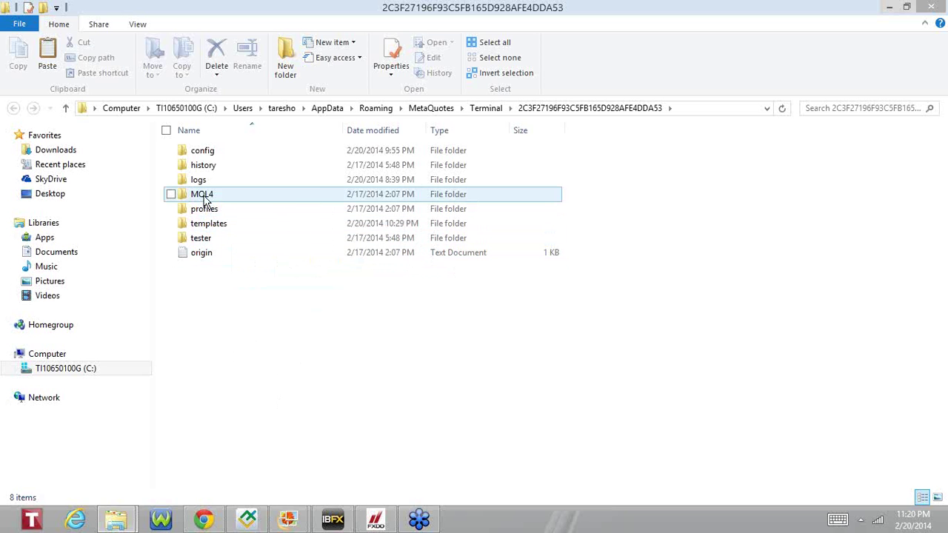
Go into the MQL4 folder and then its Indicators subfolder.
double_click(243, 195)
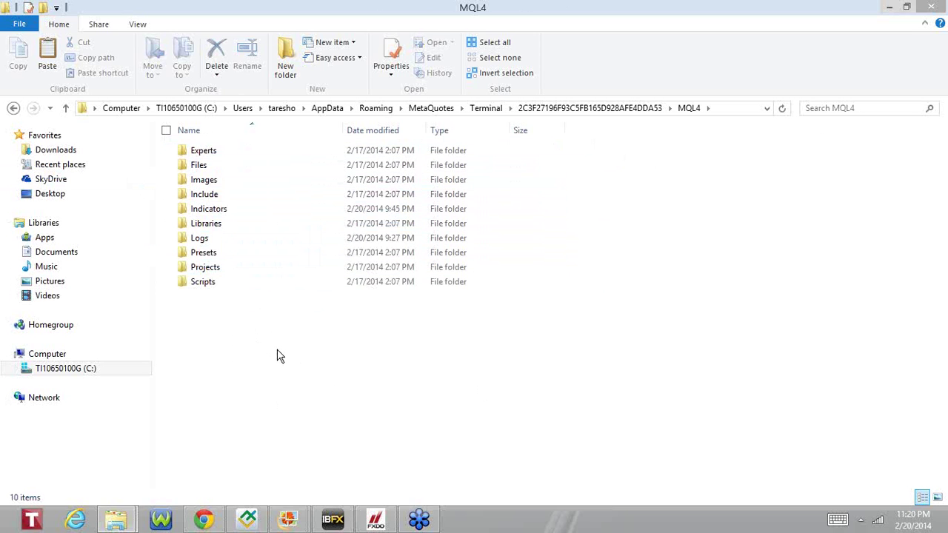
double_click(254, 211)
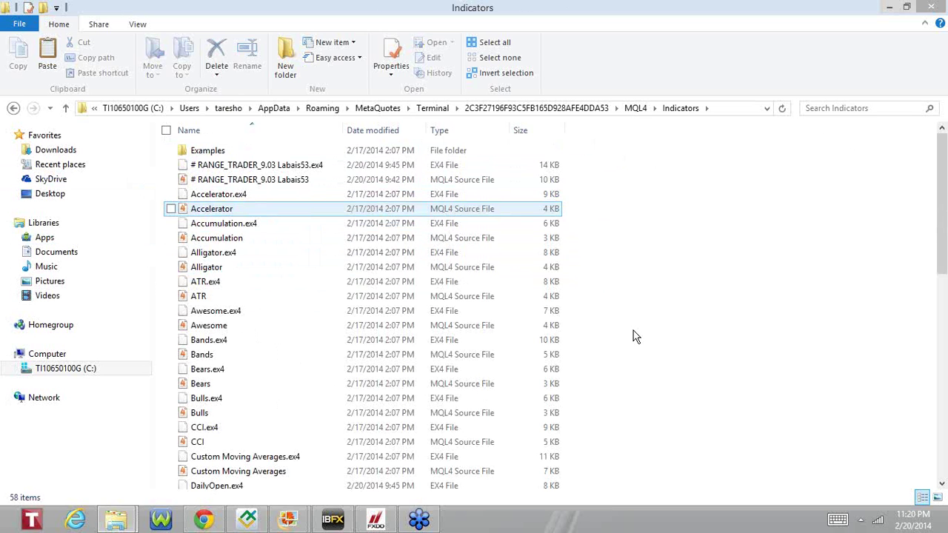
Paste the copied indicators into Indicators, skipping the eight files already present.
right_click(655, 330)
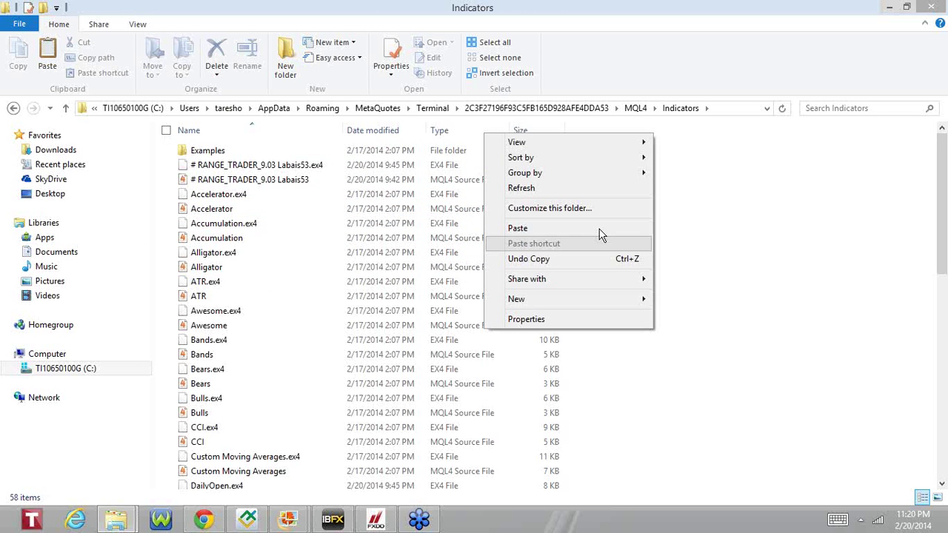
click(601, 235)
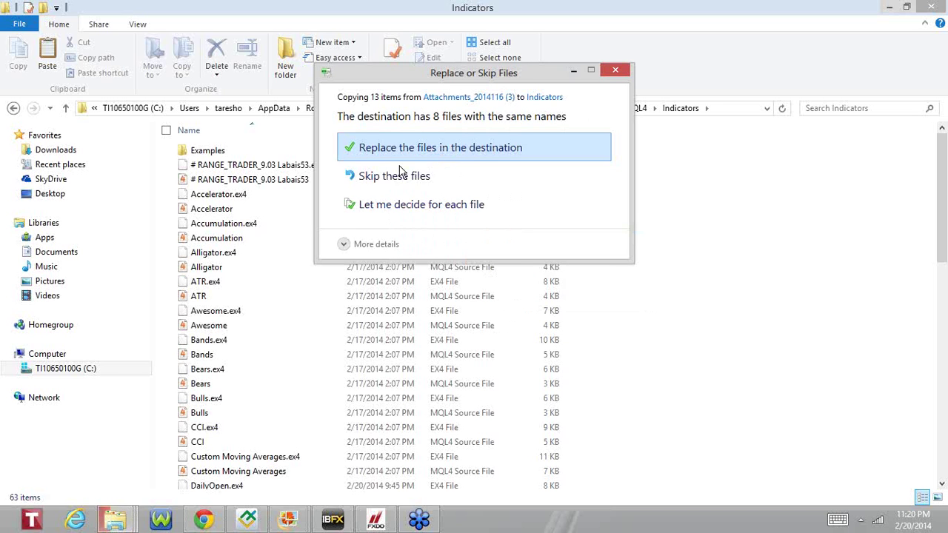
click(480, 188)
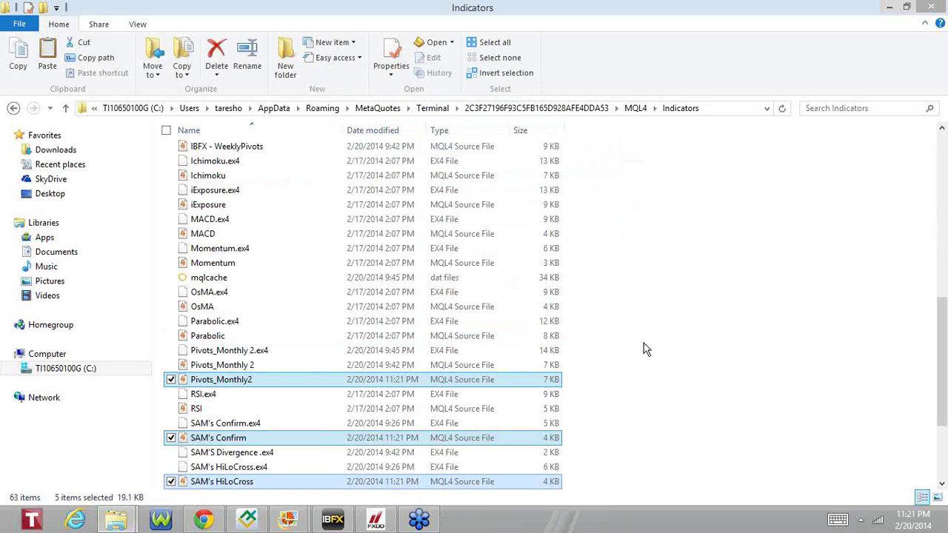
scroll(644, 349, down, 3)
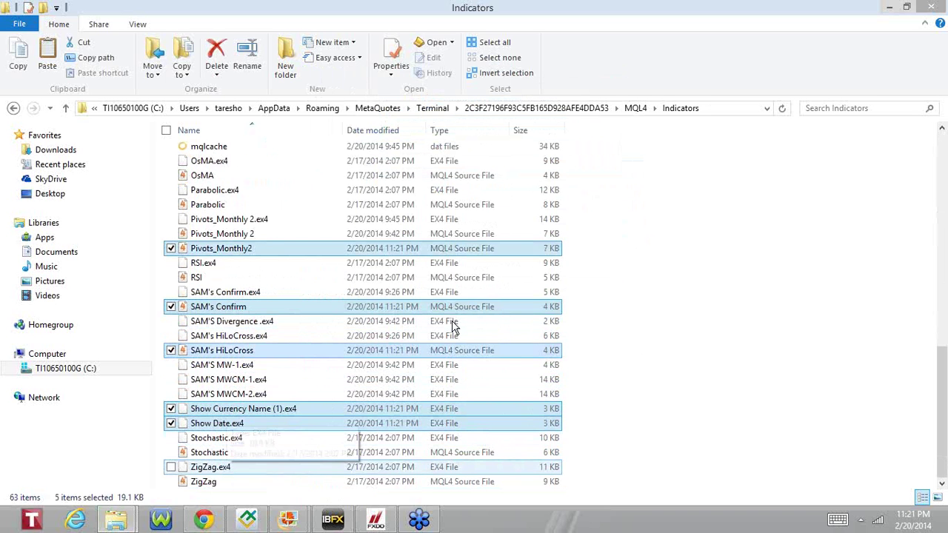
click(629, 350)
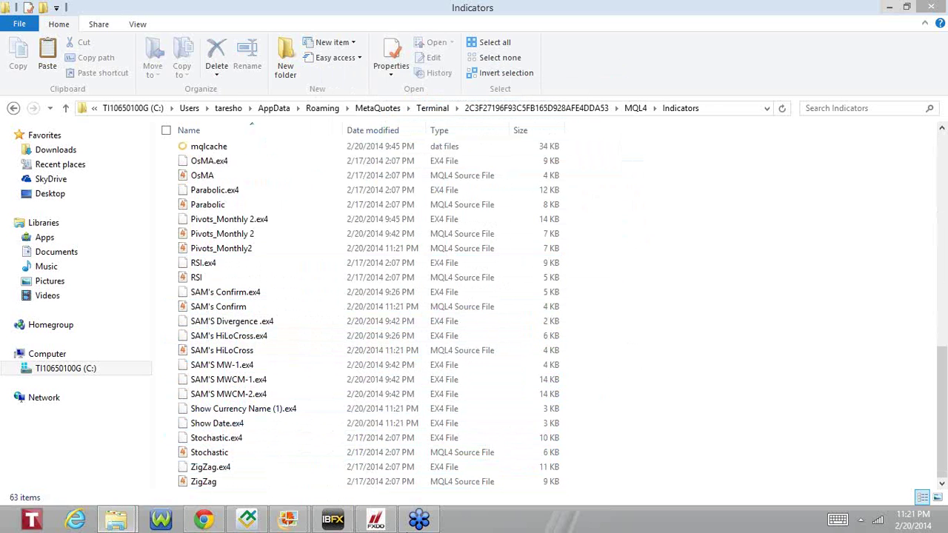
Apply '1 aa new mw entry template' to USDCAD, switch to M5 and shift to older bars.
click(376, 522)
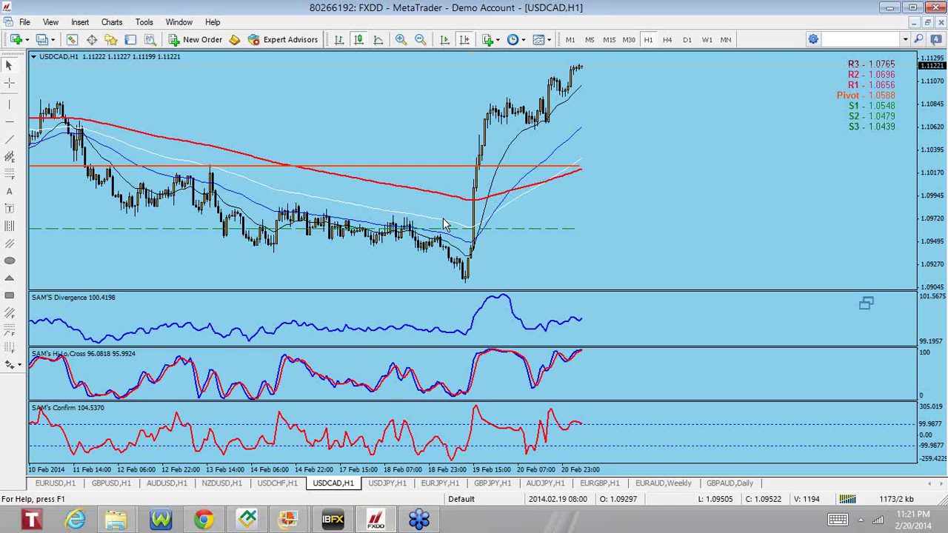
click(540, 41)
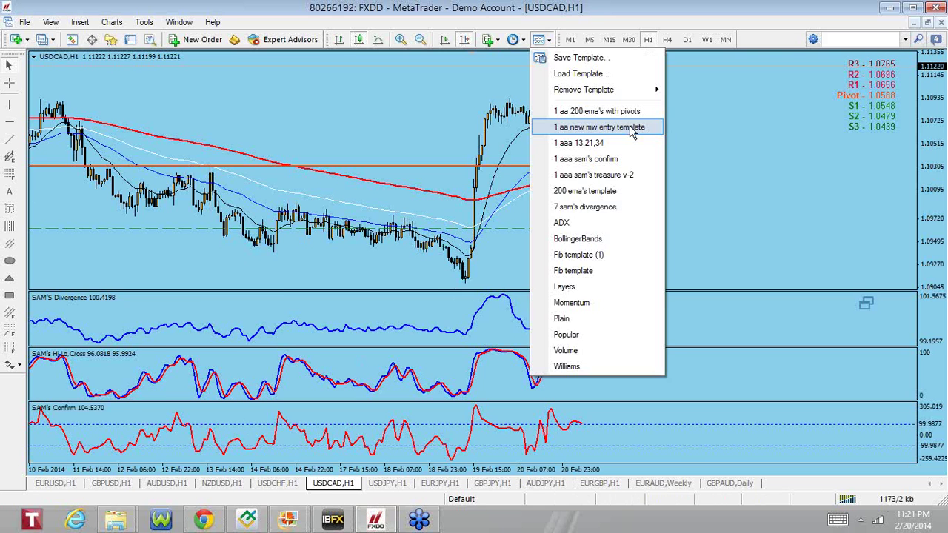
click(632, 128)
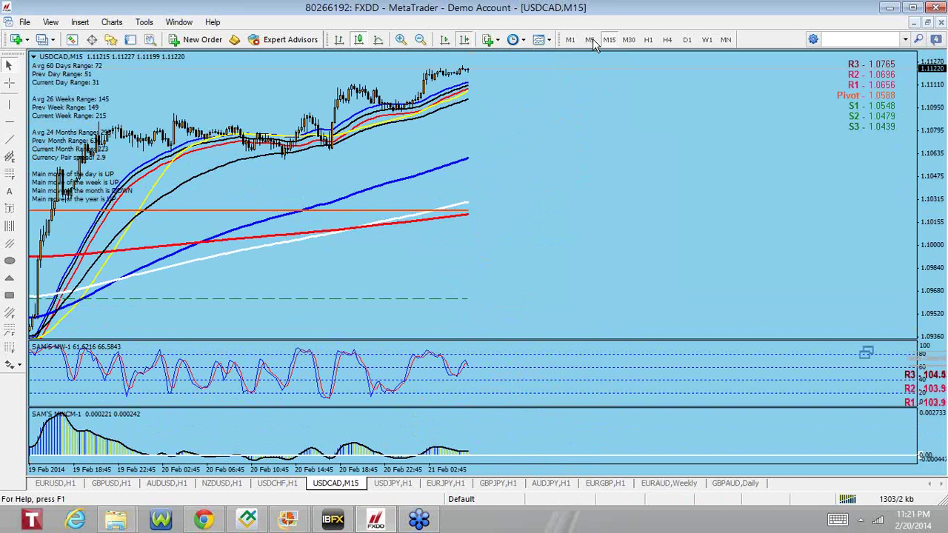
click(591, 40)
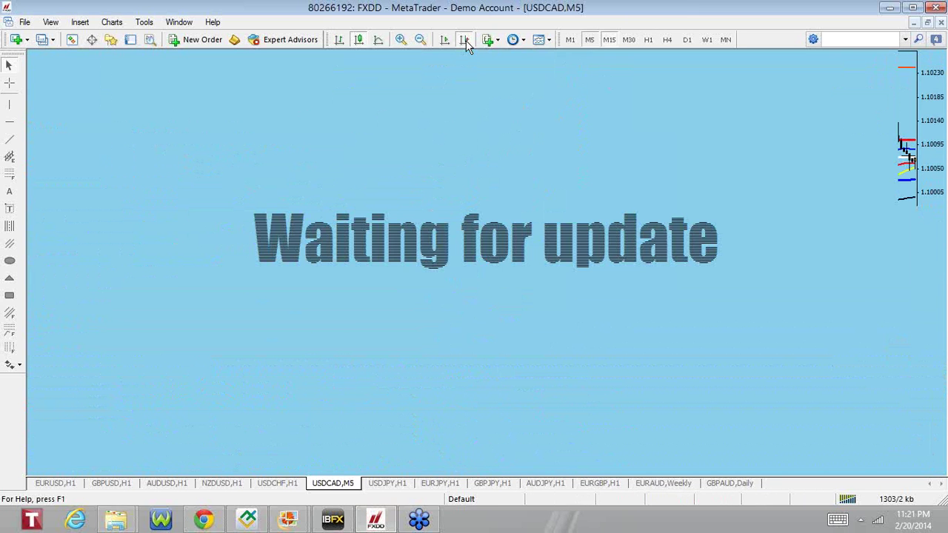
click(465, 40)
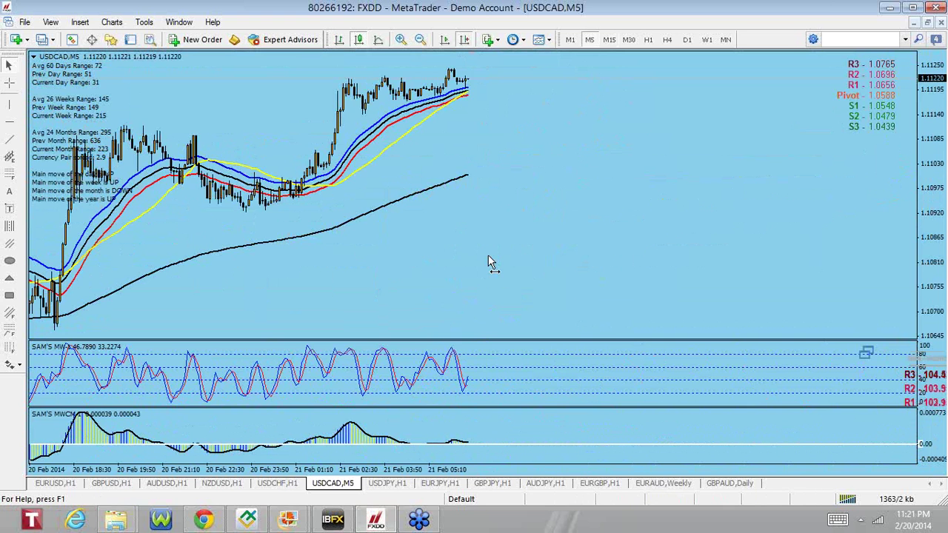
drag(488, 263, 485, 420)
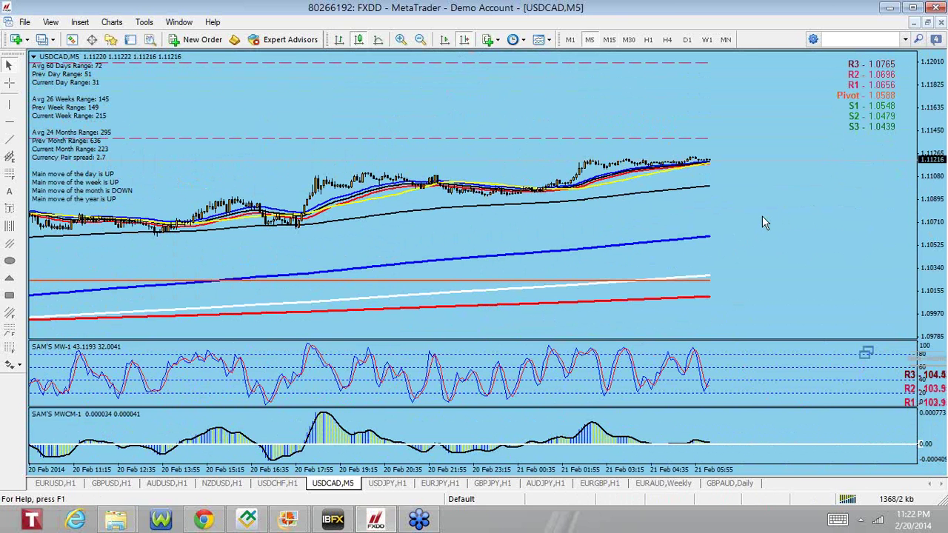
Glance at the IBFX and FXDD terminals, ending on Explorer's 63-item Indicators folder.
click(115, 519)
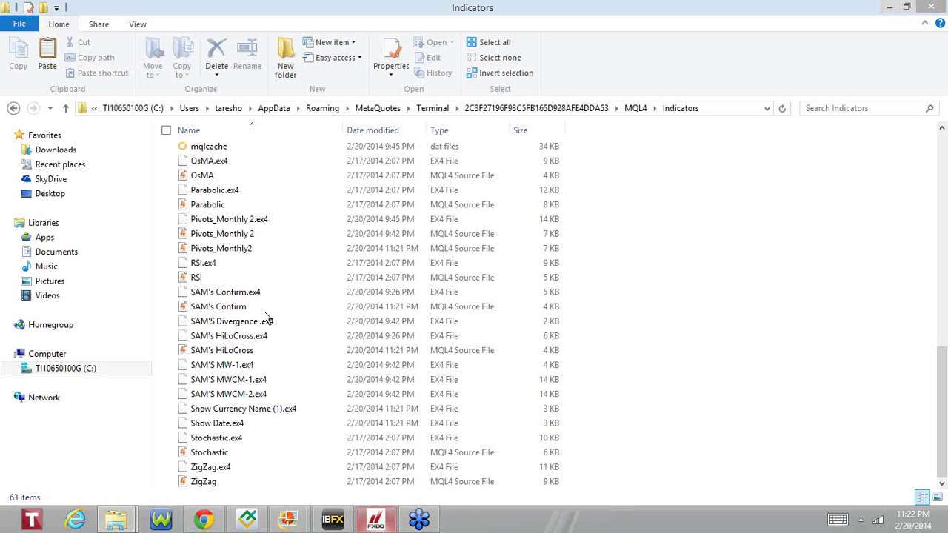
click(21, 27)
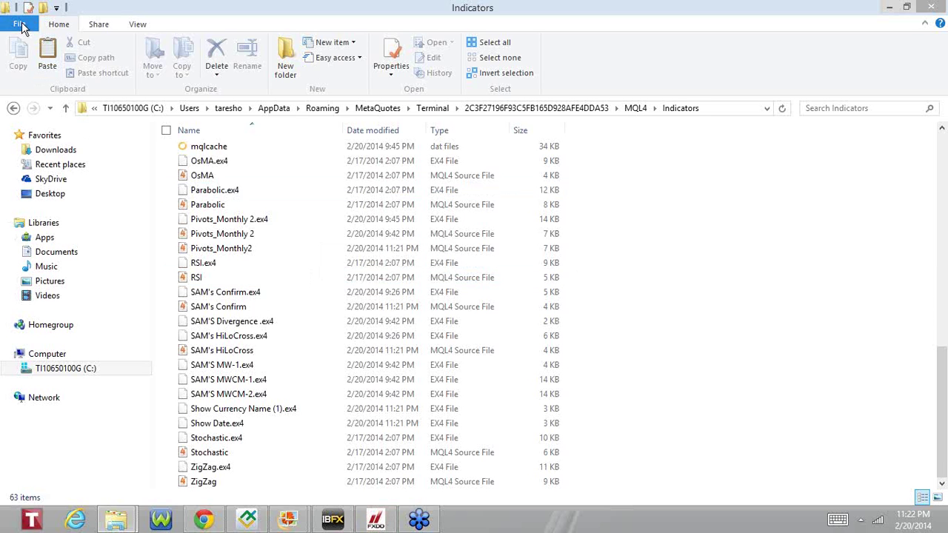
click(607, 250)
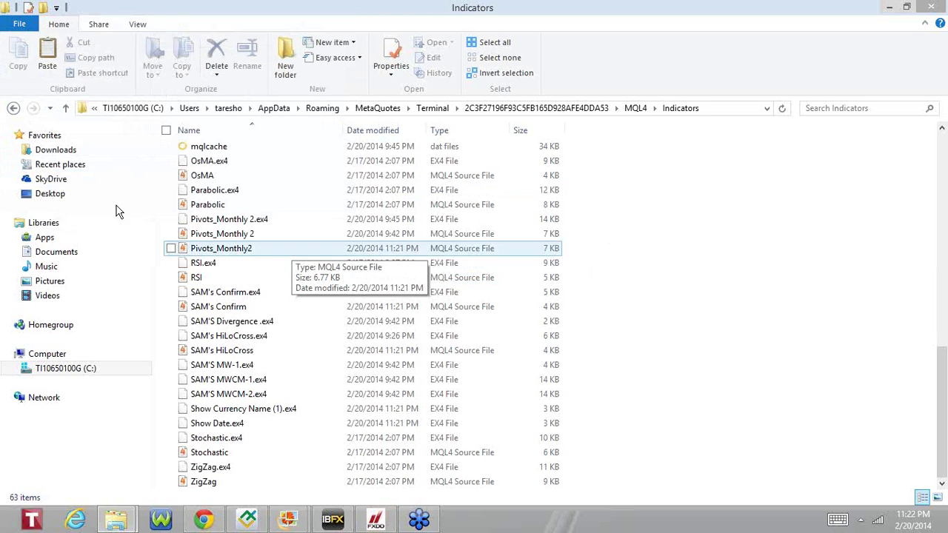
click(333, 521)
click(333, 521)
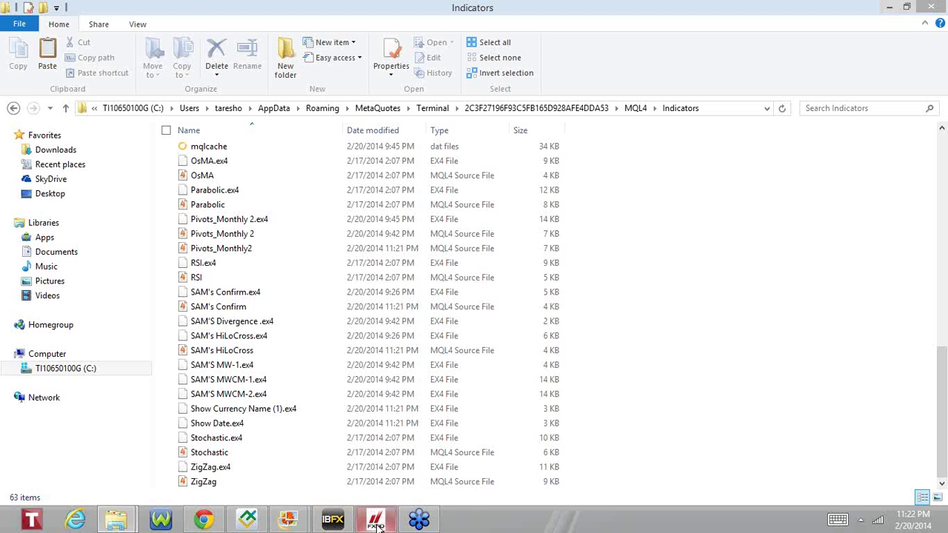
click(376, 521)
click(376, 522)
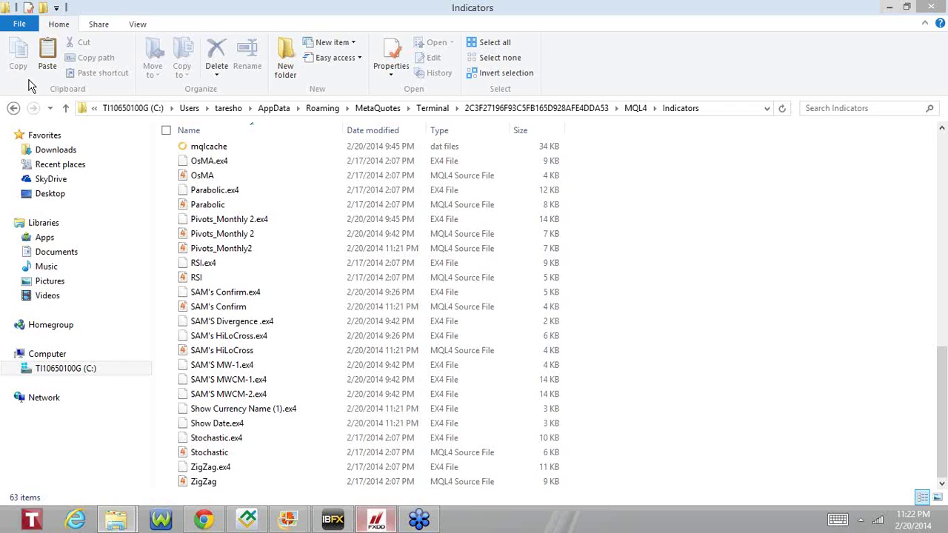
Switch to the FXDD terminal with Alt+Tab and choose File > Open Data Folder.
key(alt+Tab)
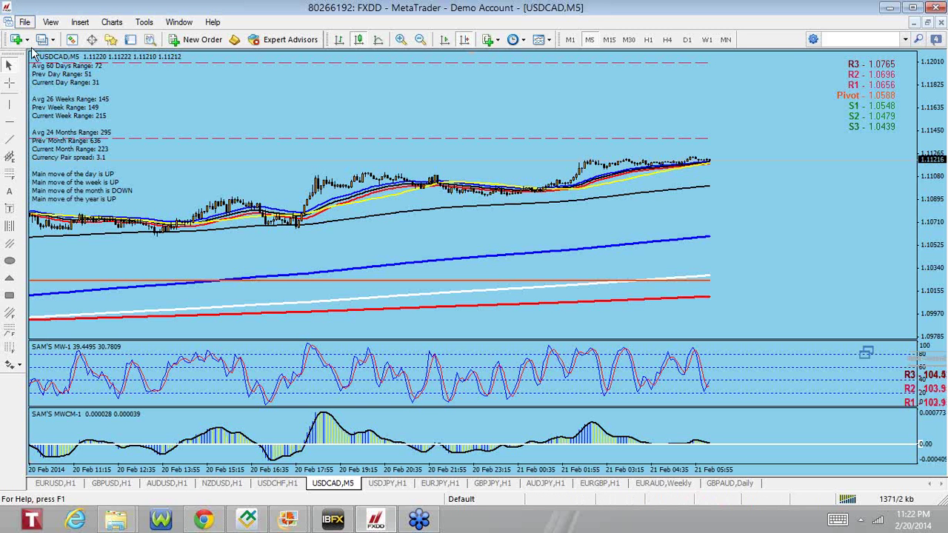
key(alt+f)
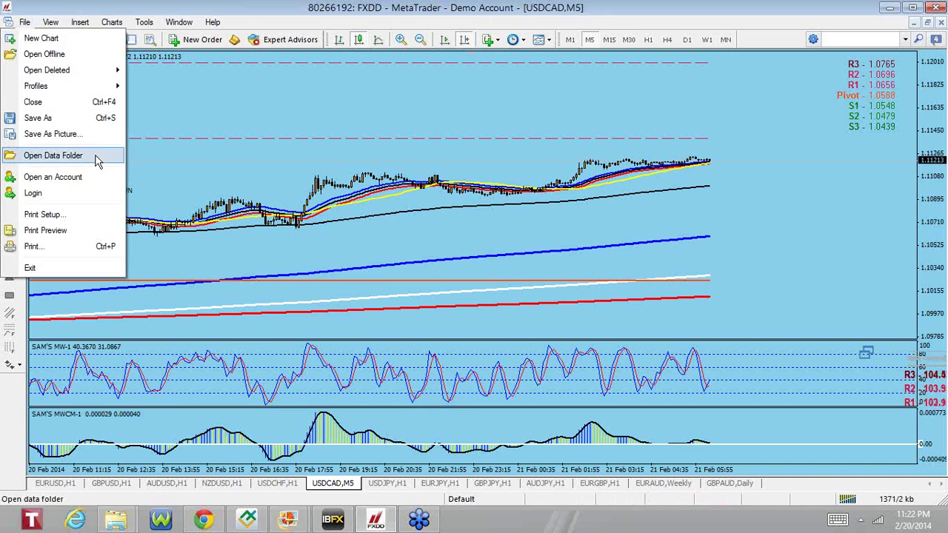
click(96, 158)
click(477, 186)
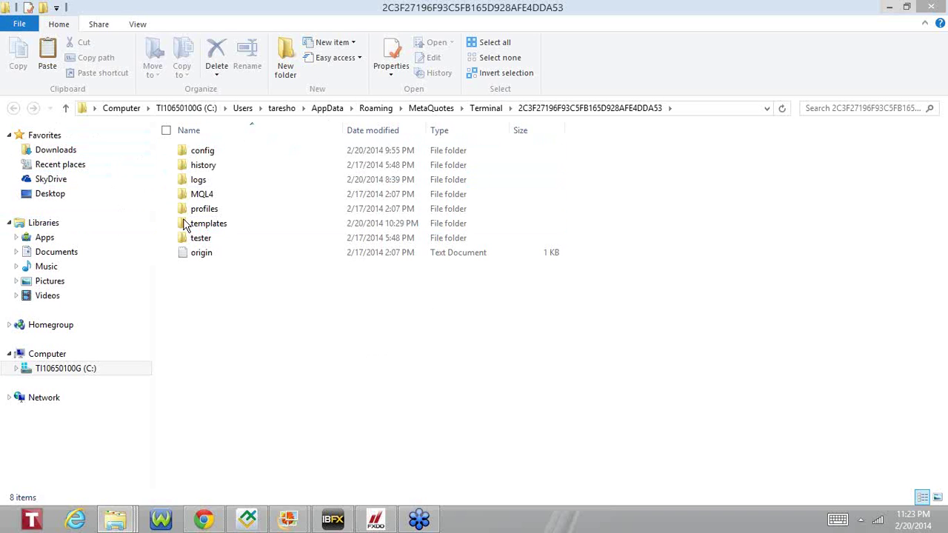
Check the contents of the templates folder, then the MQL4 Experts folder.
double_click(252, 227)
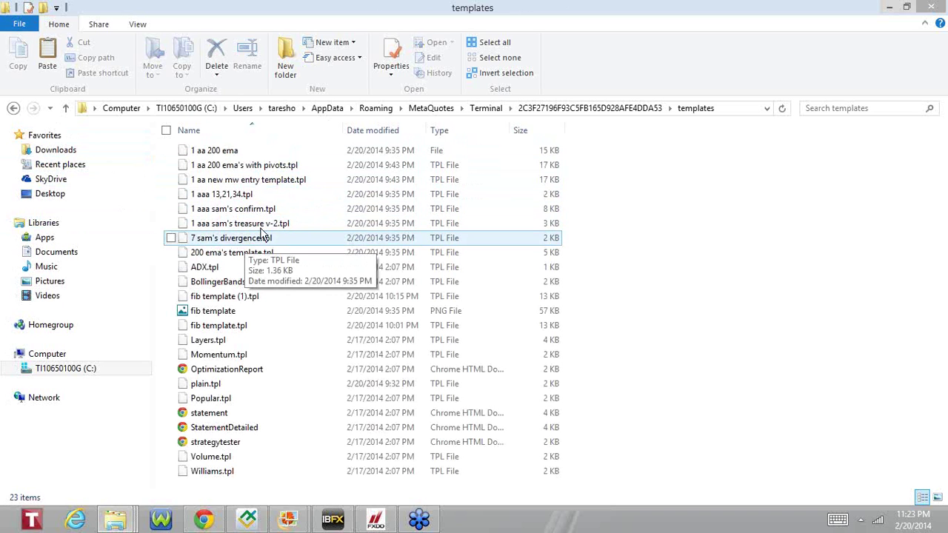
click(14, 110)
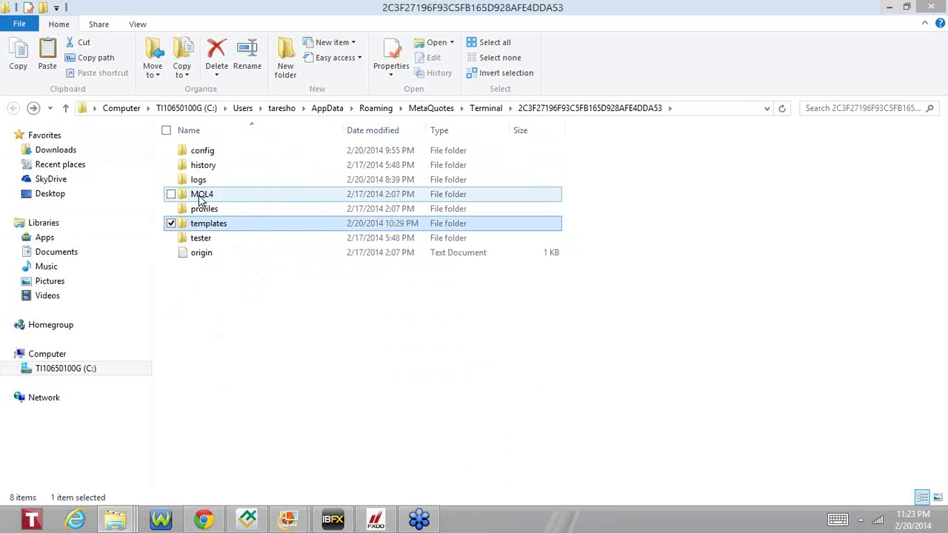
double_click(241, 194)
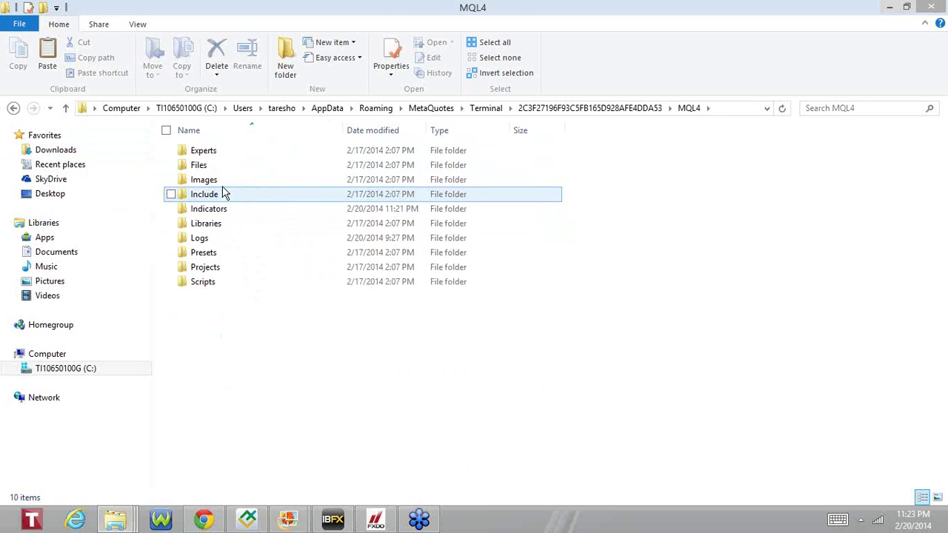
double_click(279, 157)
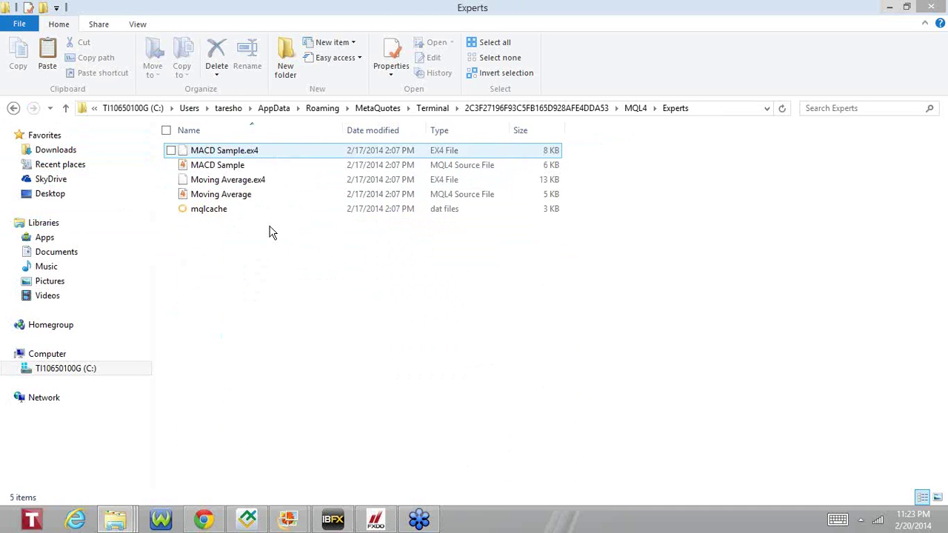
click(14, 109)
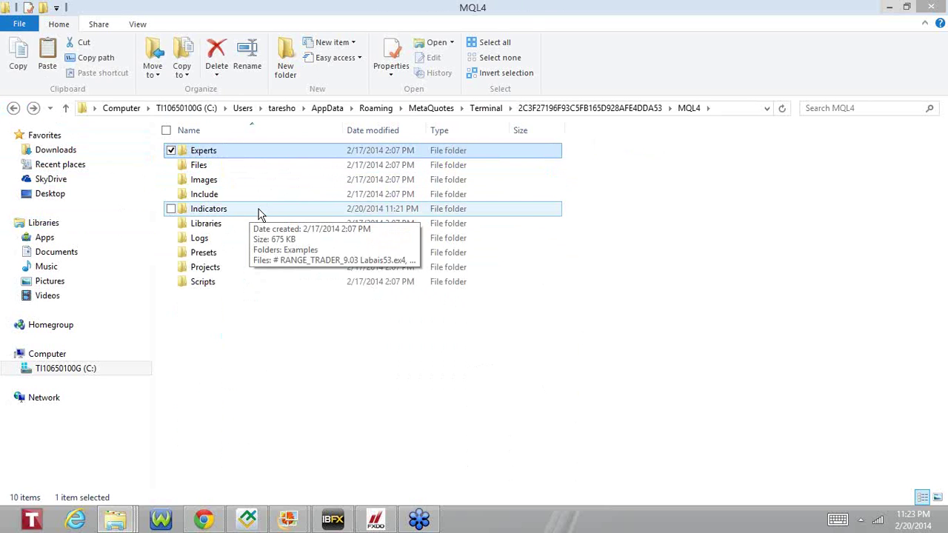
Open MQL4's Indicators folder and dismiss its context menu without pasting.
double_click(260, 212)
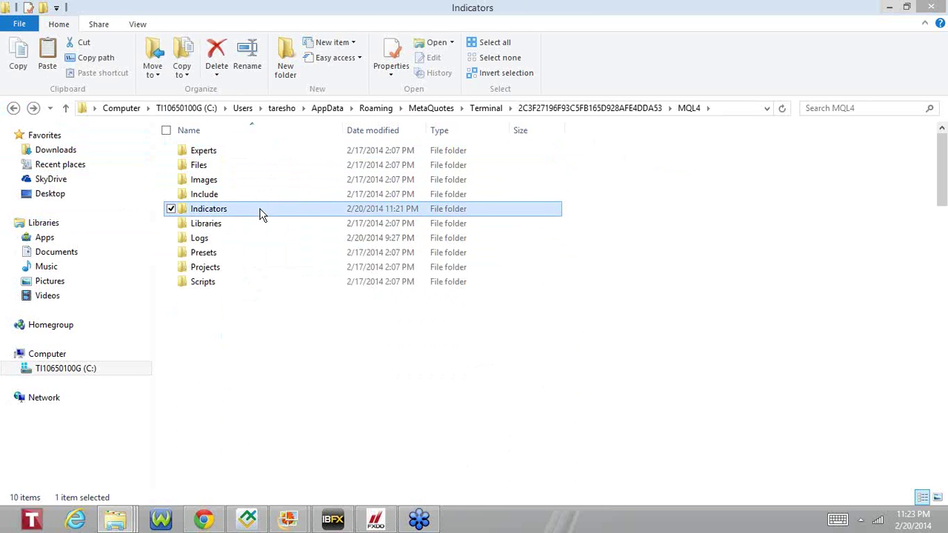
right_click(695, 289)
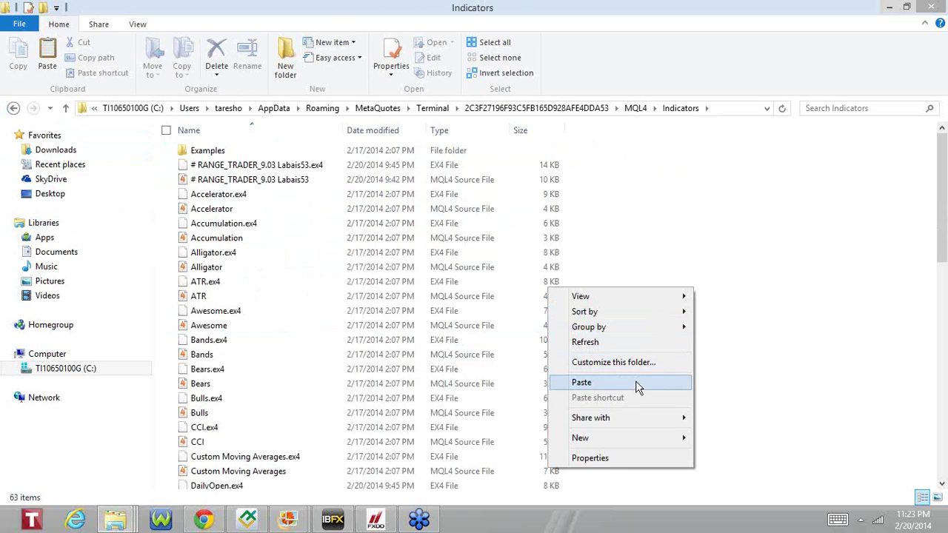
click(634, 221)
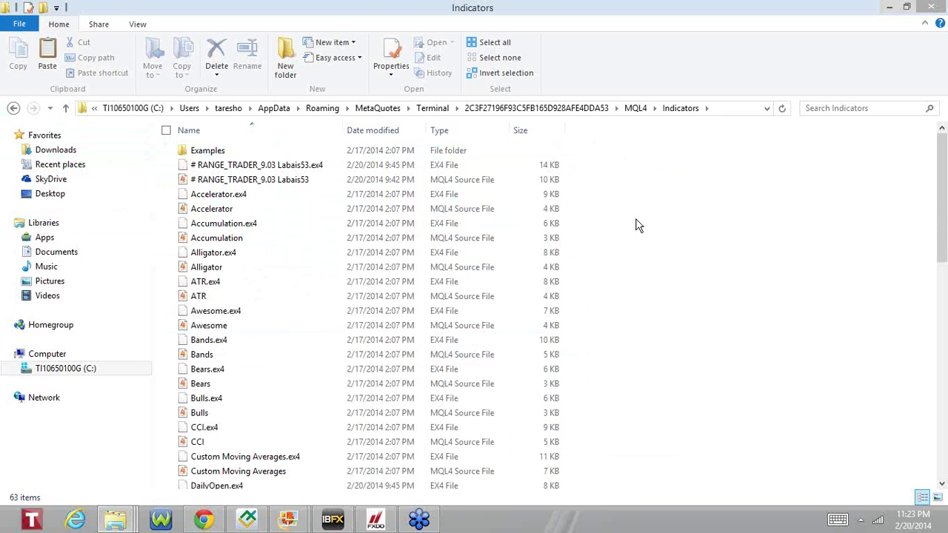